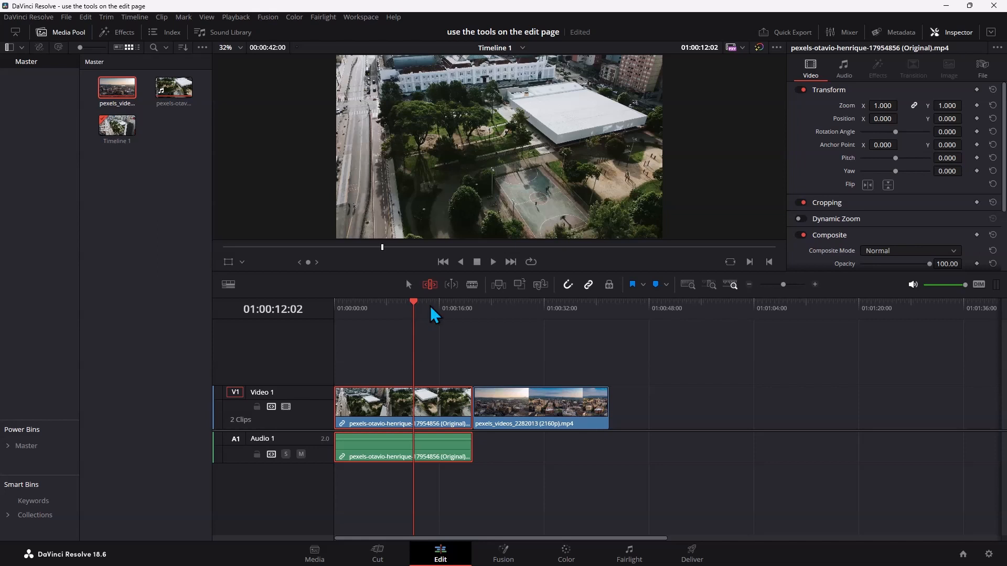
Step: Try trimming the start of the first clip and both edges of the second clip in Trim Edit mode
mouse_move(342, 405)
left_mouse_down()
mouse_move(405, 410)
mouse_move(340, 409)
left_mouse_up()
left_click(604, 409)
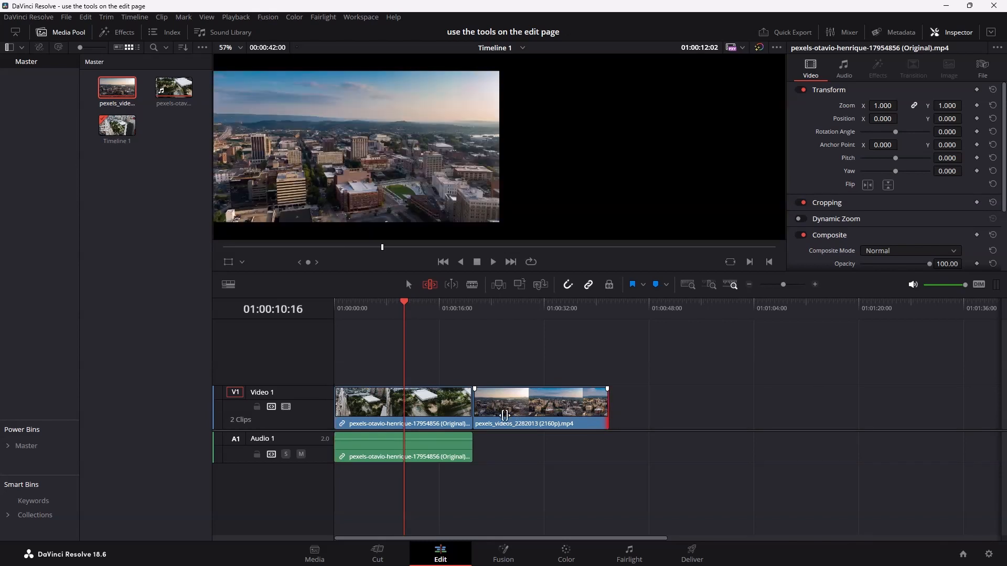
mouse_move(479, 409)
left_mouse_down()
mouse_move(583, 409)
mouse_move(465, 413)
mouse_move(610, 413)
mouse_move(474, 412)
left_mouse_up()
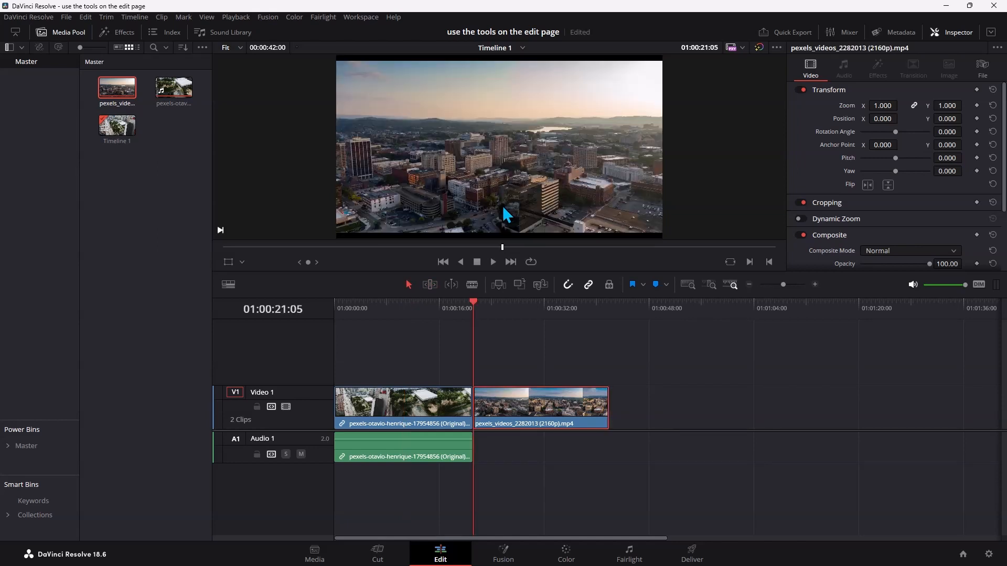
Step: Turn on Dynamic Trim mode and move the playhead to 01:00:26:22
left_click(461, 289)
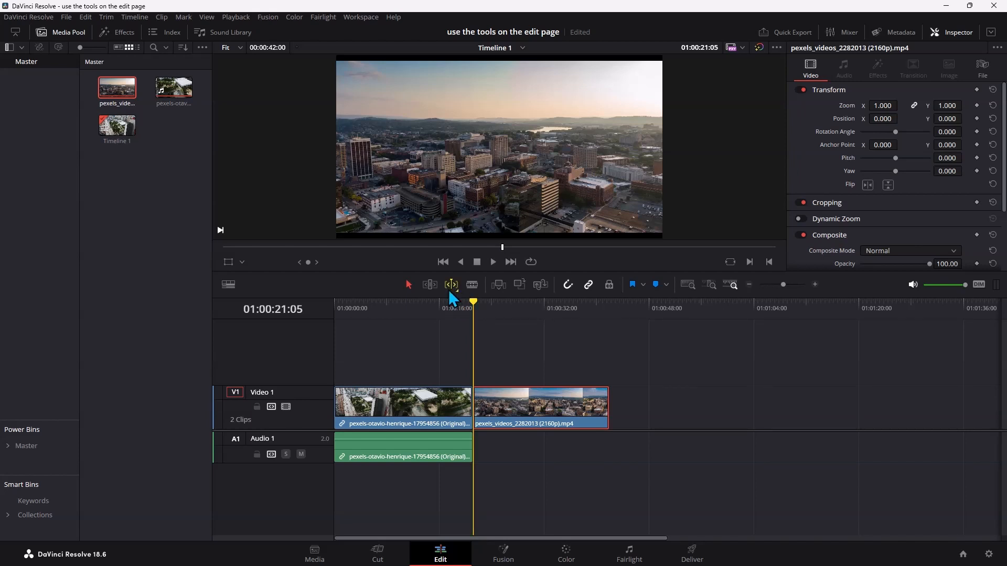
left_click(489, 303)
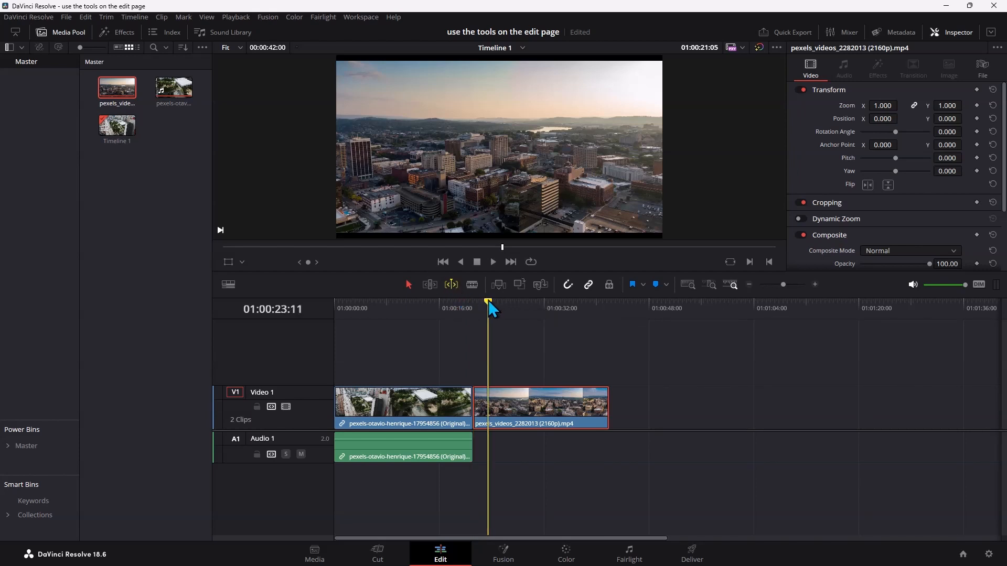
left_click_drag(489, 302, 511, 305)
key("j")
Step: Try moving the second video clip to the start of Video 1 over the first clip, and undo the move
left_click_drag(417, 411, 395, 398)
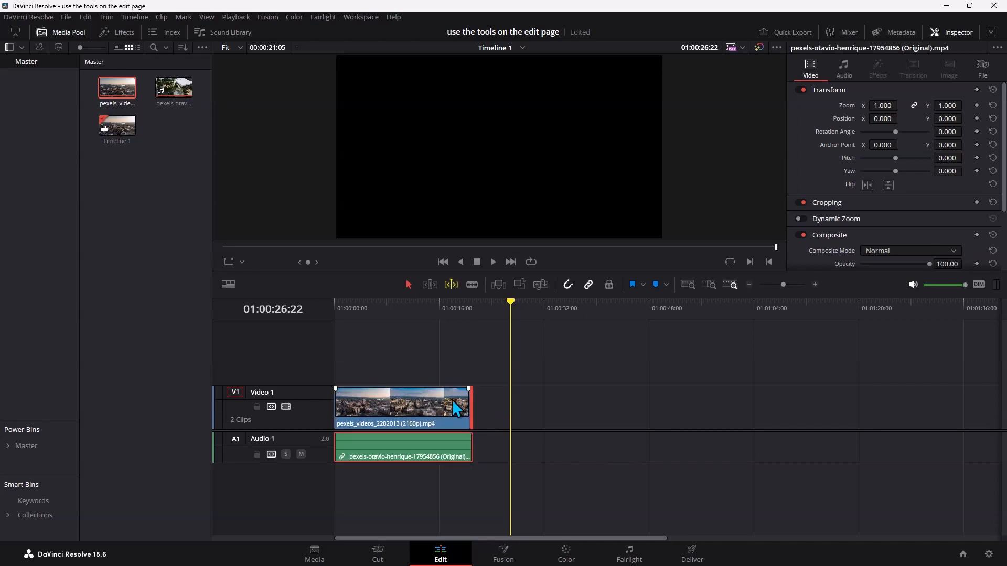
left_click(444, 362)
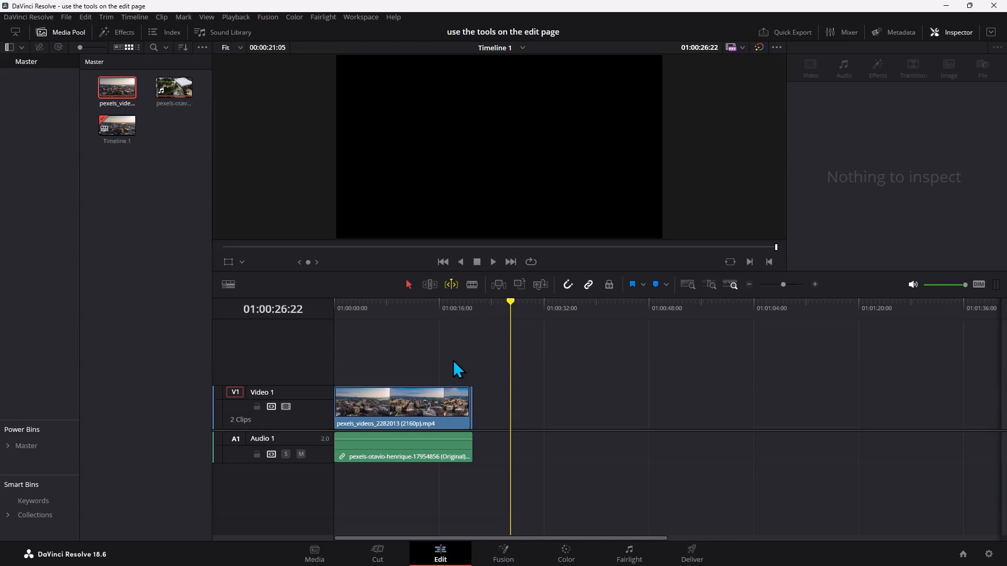
key("ctrl+z")
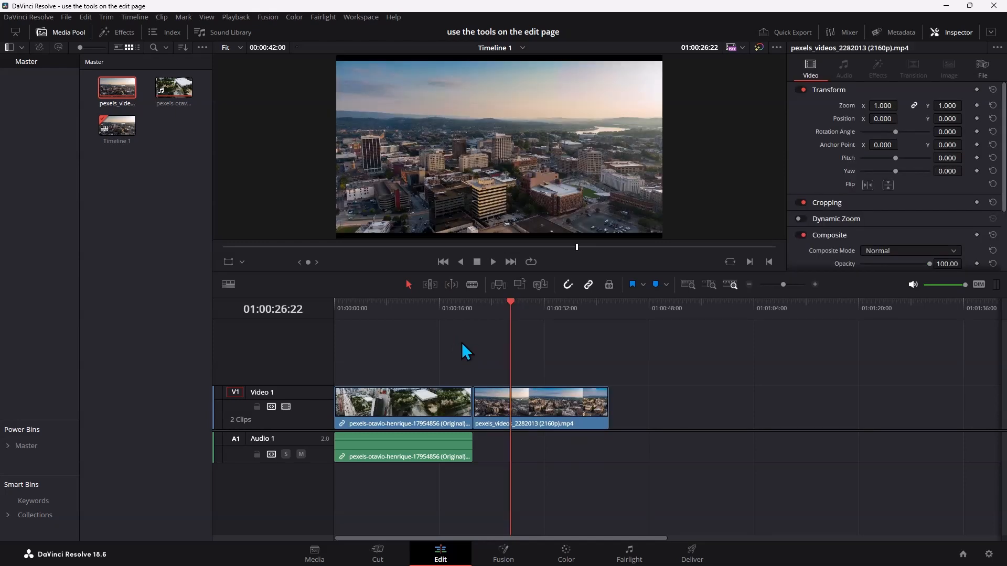
Step: Split off and delete the end of the second clip using the Blade tool, and undo the edits
left_click(471, 286)
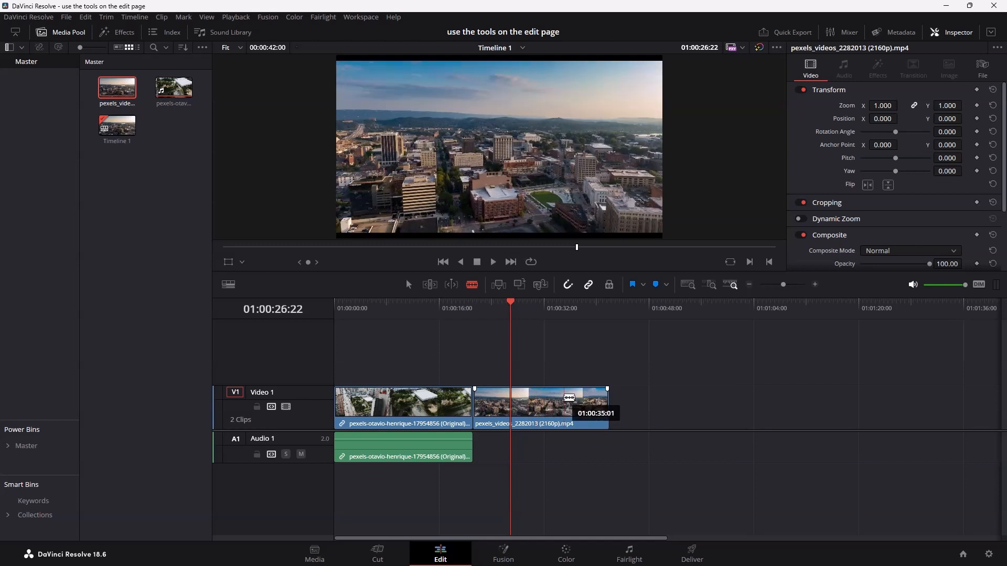
left_click(585, 398)
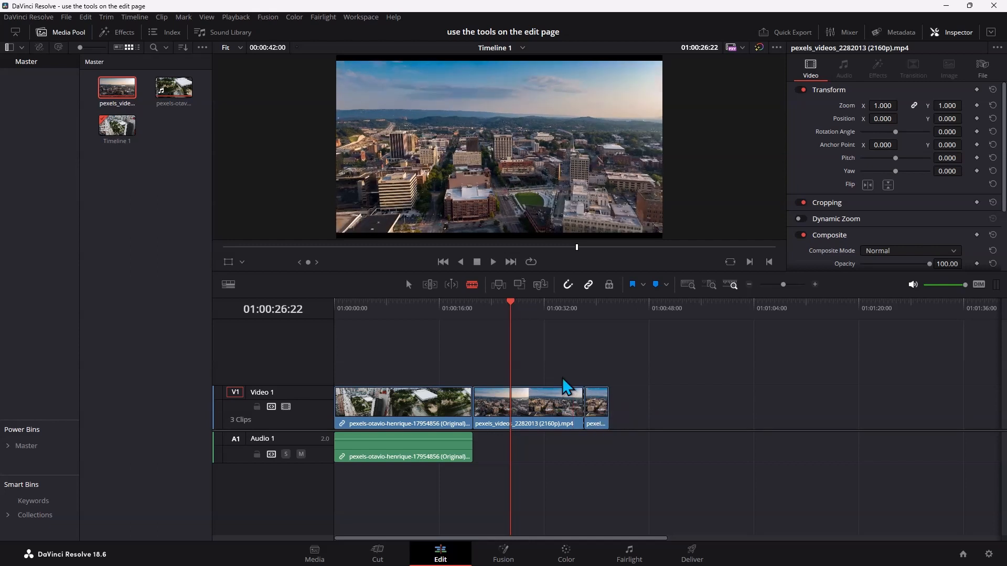
left_click(408, 284)
left_click(597, 403)
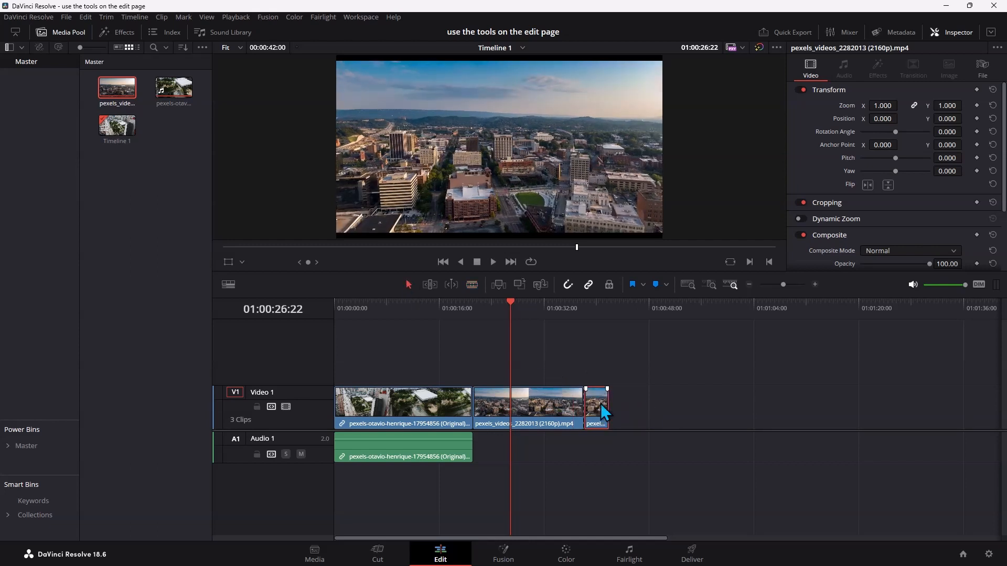
key("Delete")
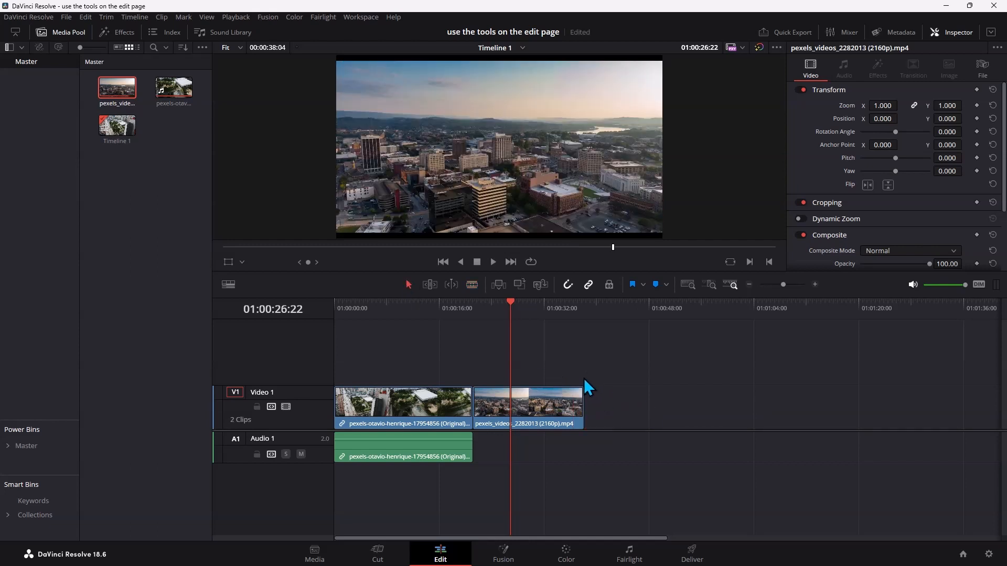
key("ctrl+z")
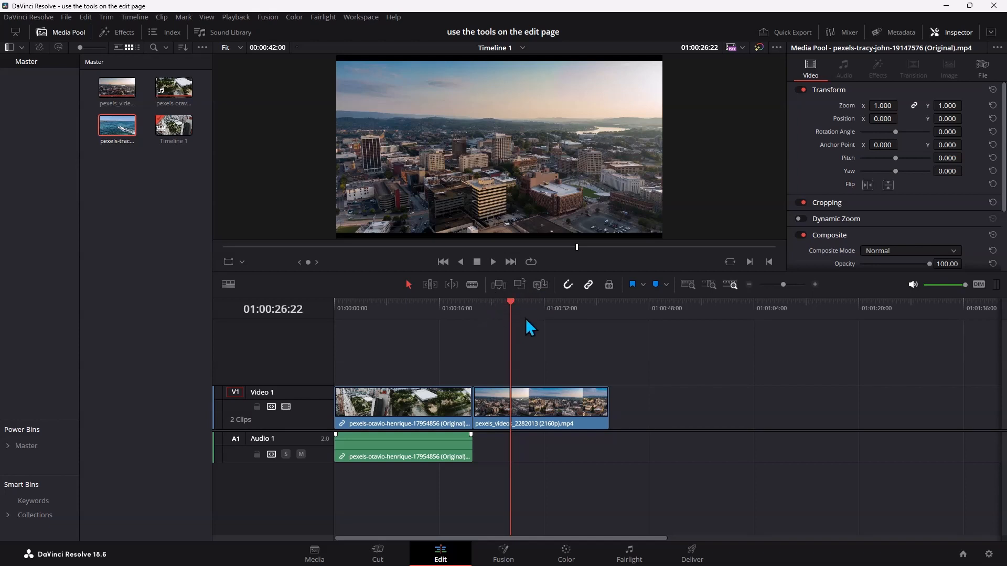
Step: Insert the speedboat clip from the media pool at 01:00:21:05 between the two clips, and again at the end of the timeline
left_click_drag(515, 300, 475, 304)
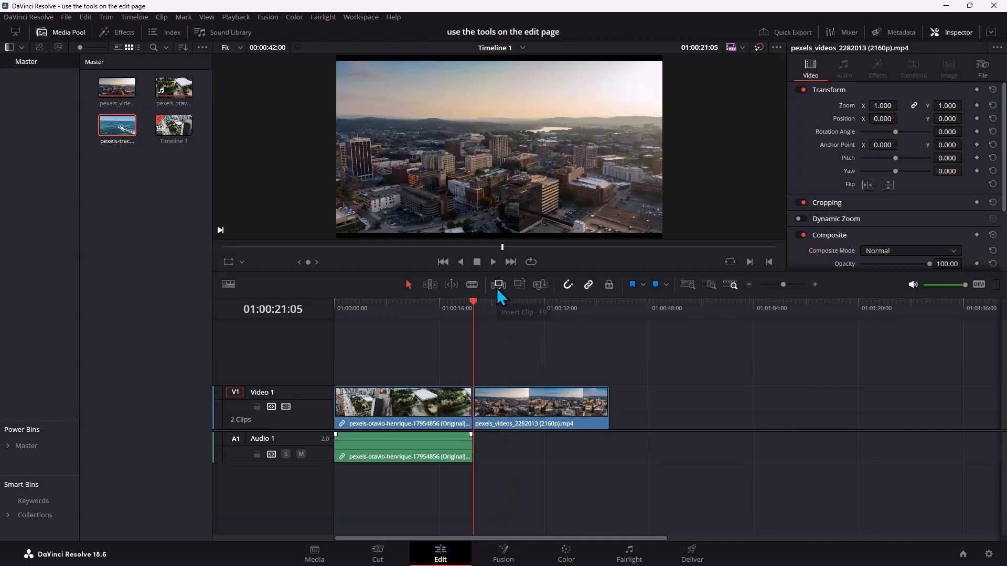
left_click(122, 128)
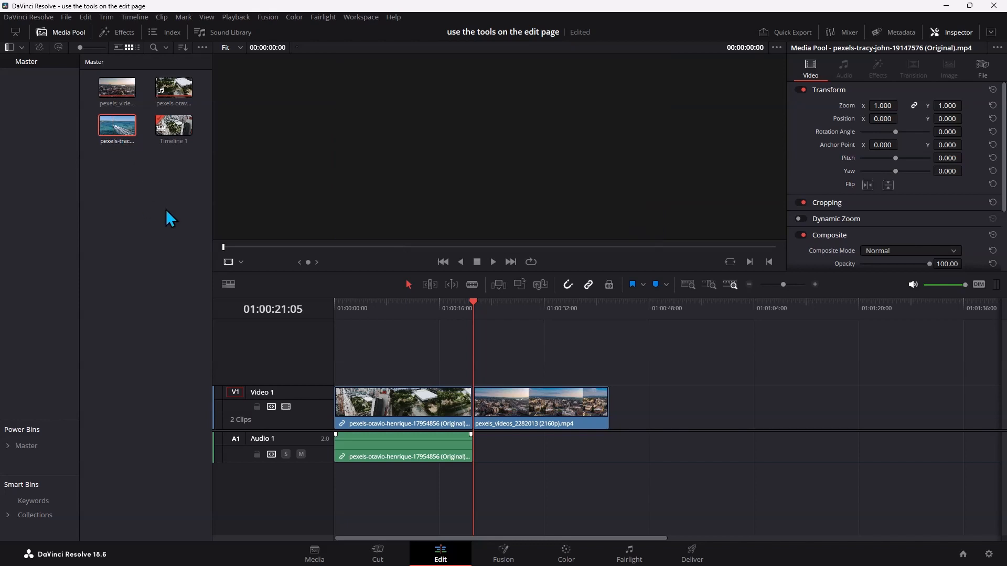
left_click(499, 287)
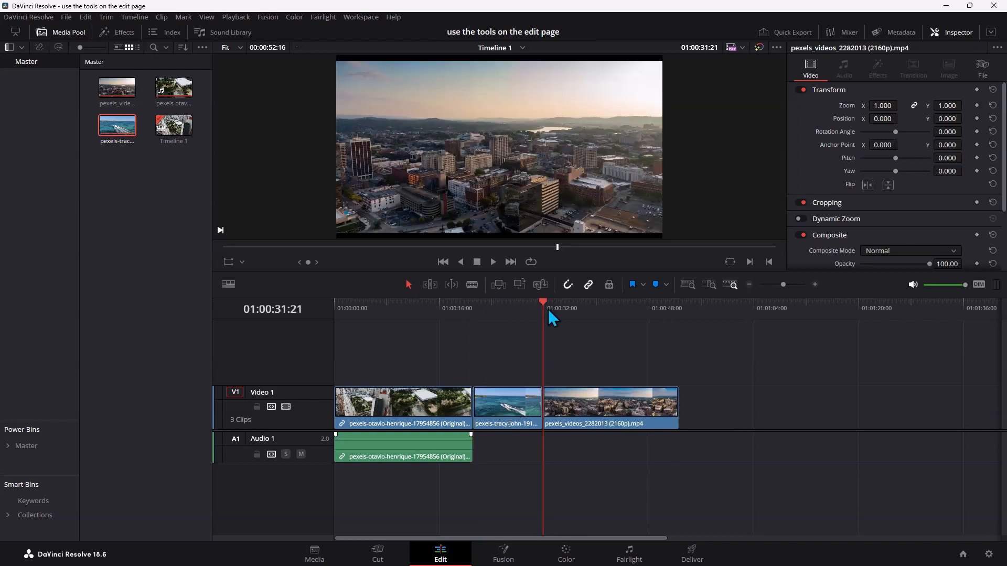
left_click_drag(542, 307, 679, 308)
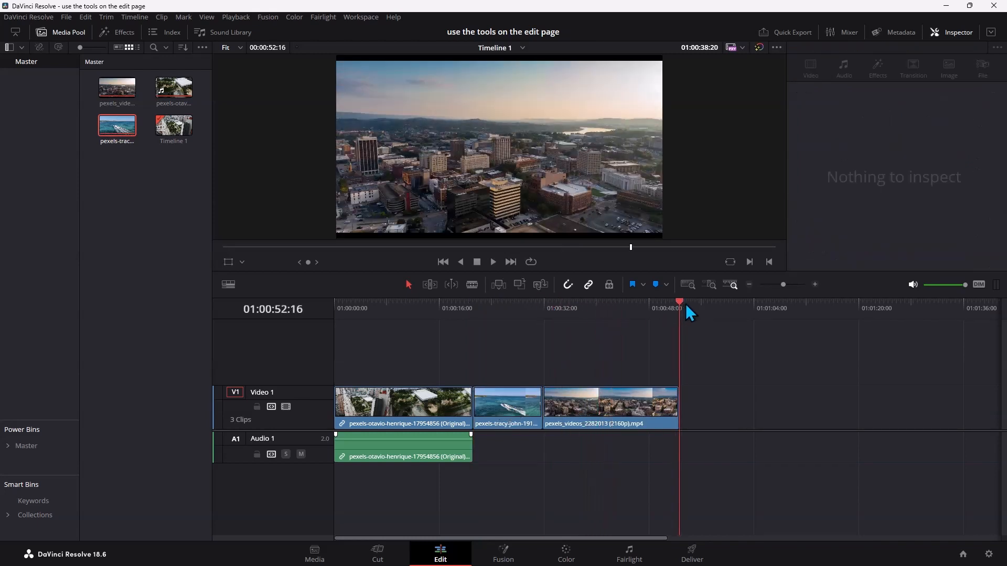
key("F9")
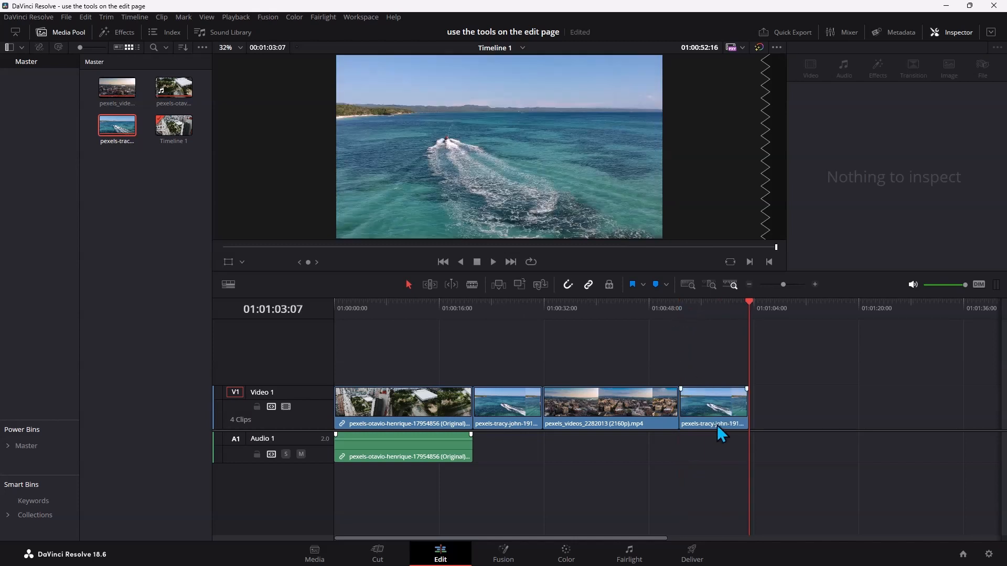
Step: Remove both inserted speedboat clips from Video 1
left_click(722, 409)
key("Delete")
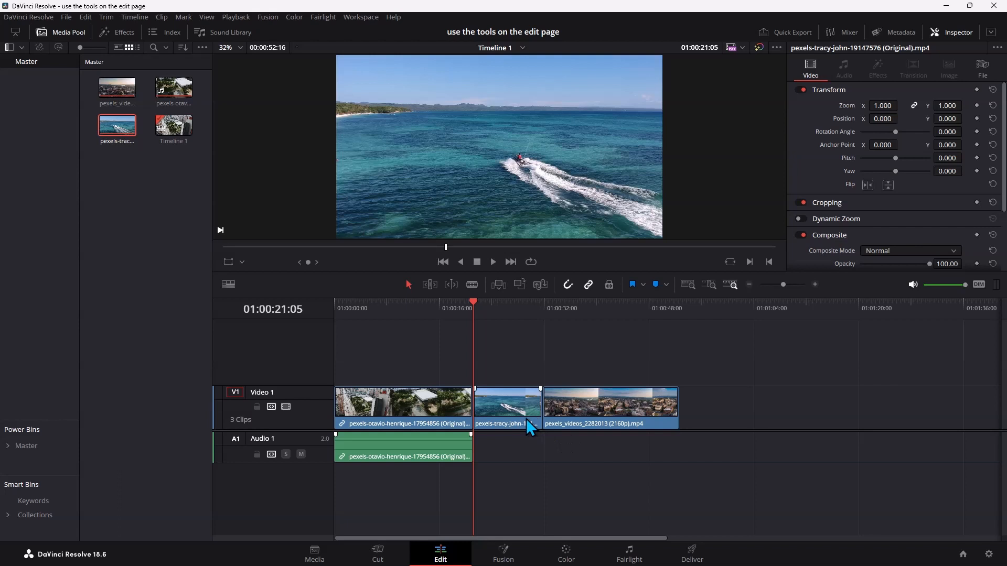
left_click(526, 419)
key("BackSpace")
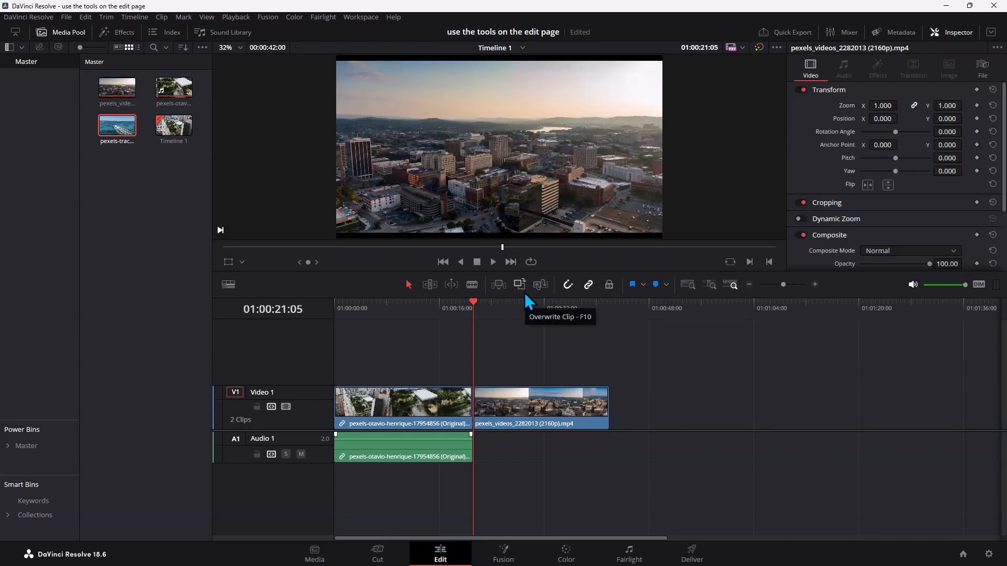
Step: Overwrite the start of the second timeline clip with the speedboat clip at 01:00:21:05
left_click(114, 125)
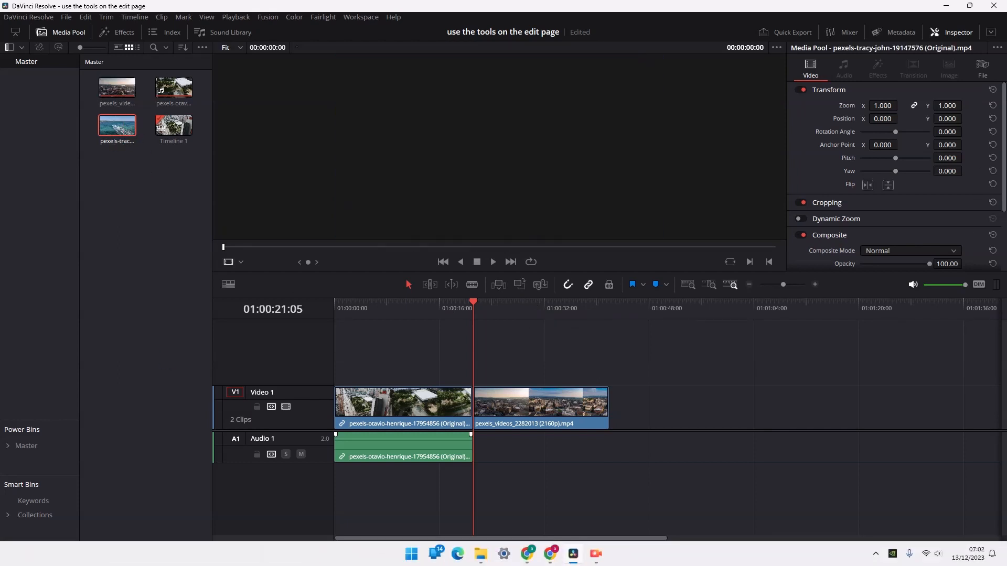
left_click(520, 287)
Step: Move the speedboat clip up to Video 2 and the shortened city clip further along Video 1, and return both to their places
left_click_drag(523, 389, 679, 370)
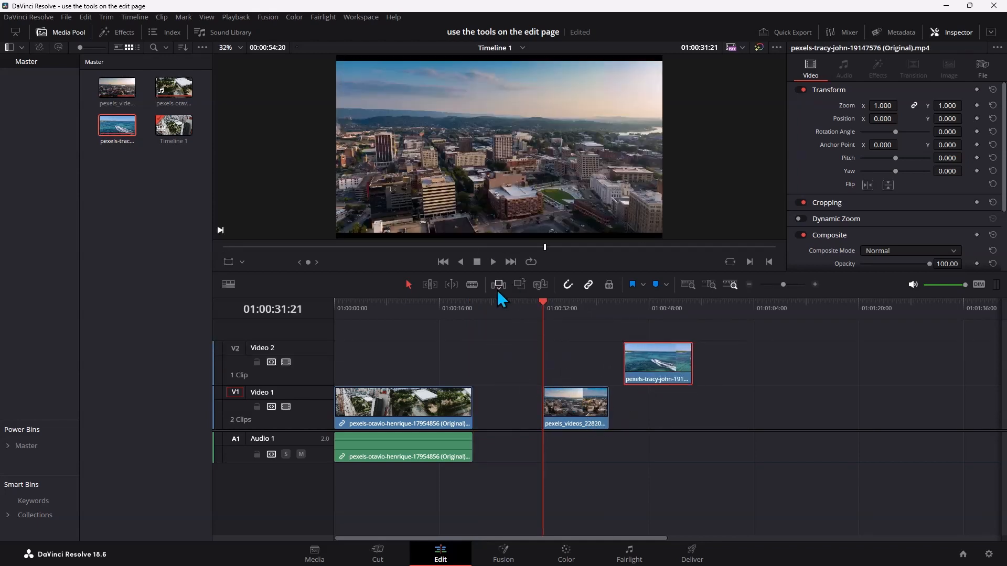
left_click_drag(570, 411, 670, 411)
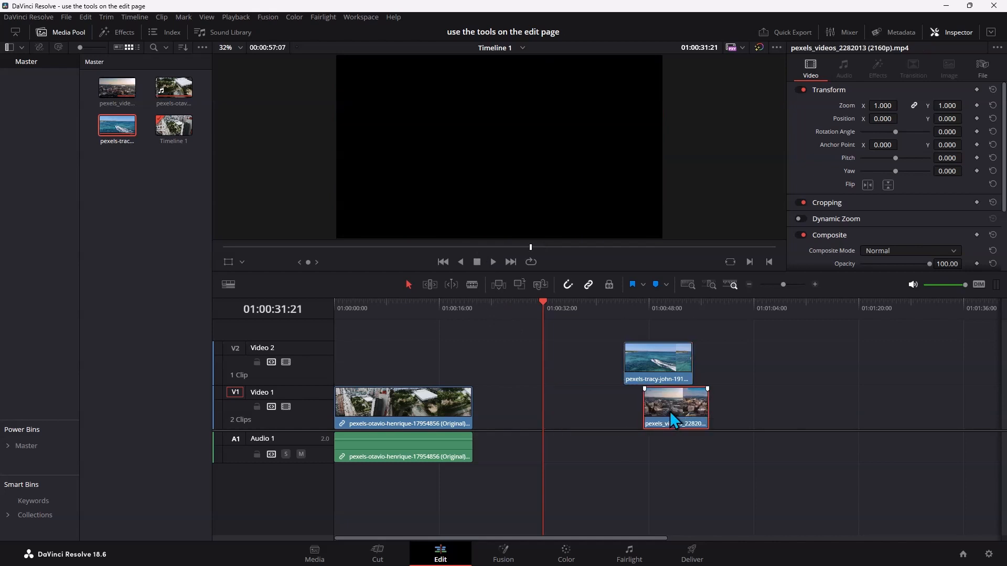
left_click_drag(654, 373, 496, 413)
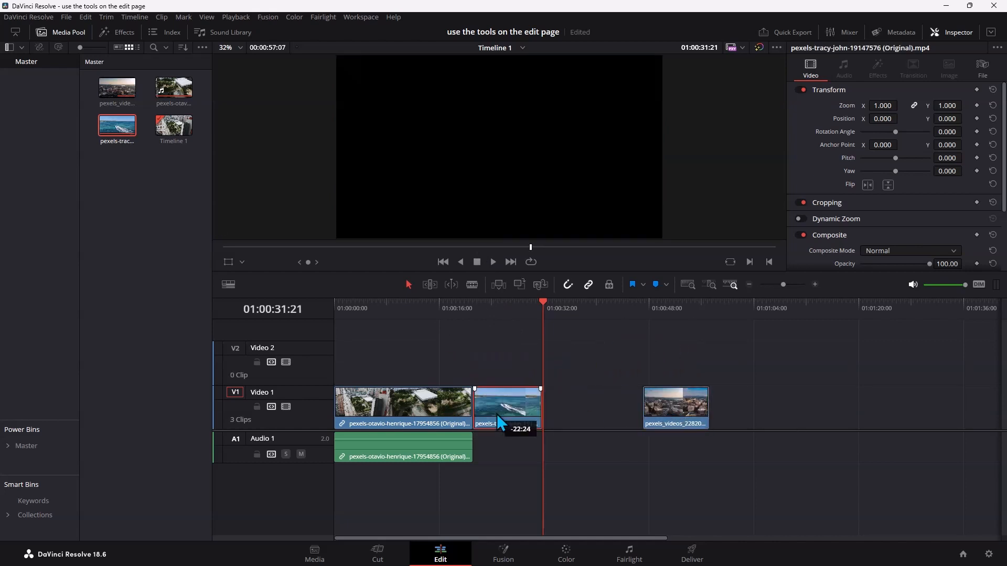
left_click_drag(676, 410, 575, 410)
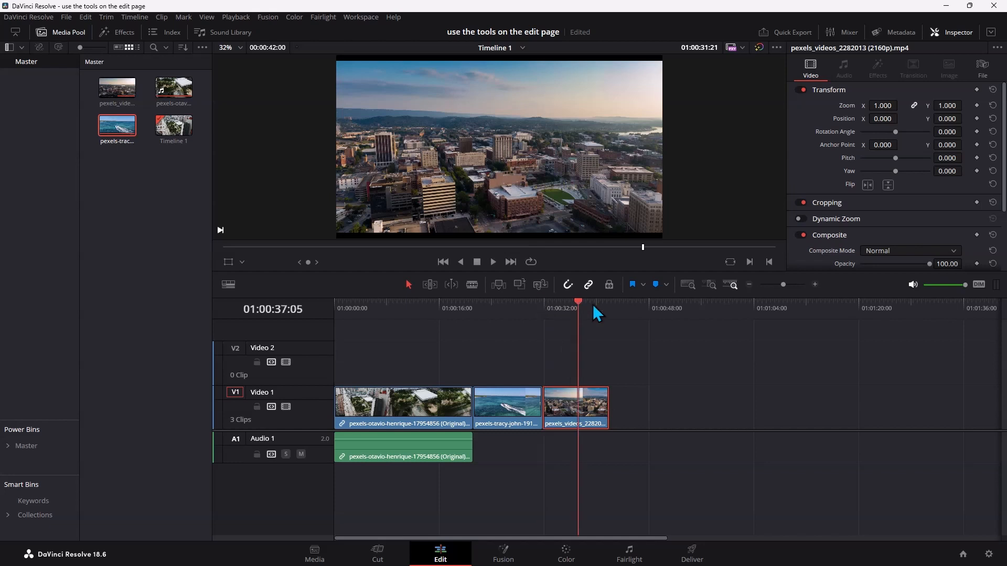
key("End")
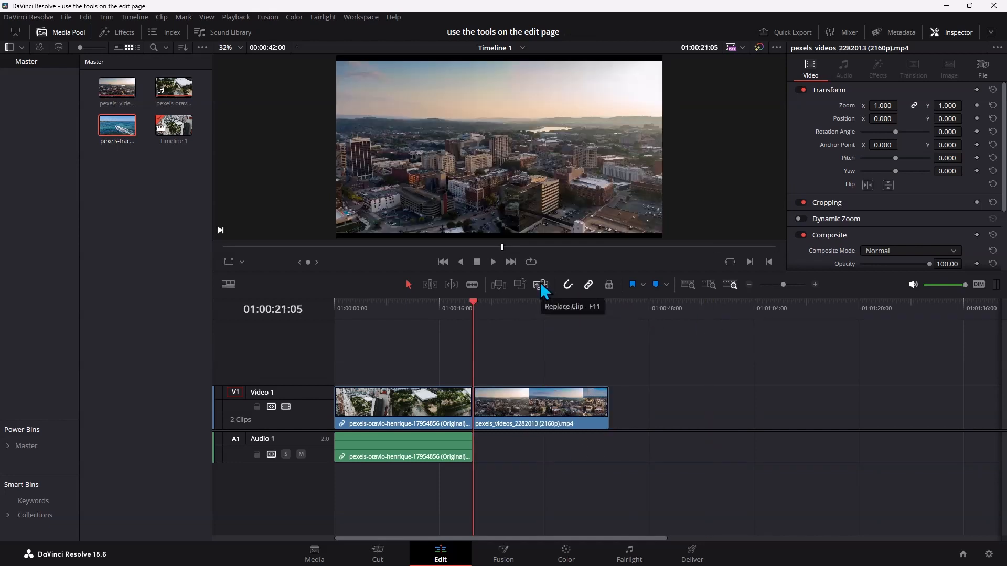
Step: Use Replace Clip to put the speedboat footage into the second clip at 01:00:28:04, and undo the replacement
left_click_drag(475, 304, 518, 305)
left_click(560, 427)
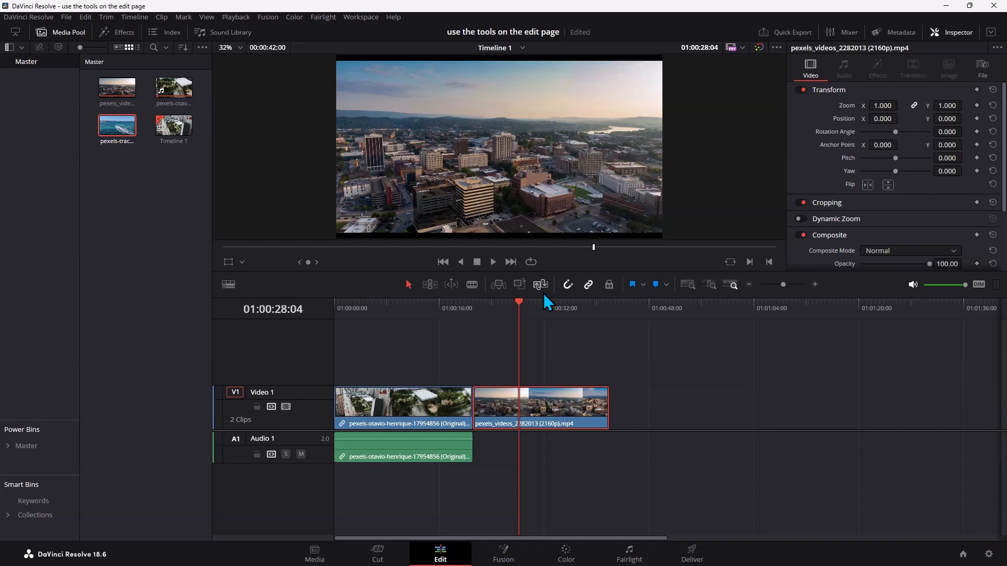
left_click(541, 284)
left_click(562, 397)
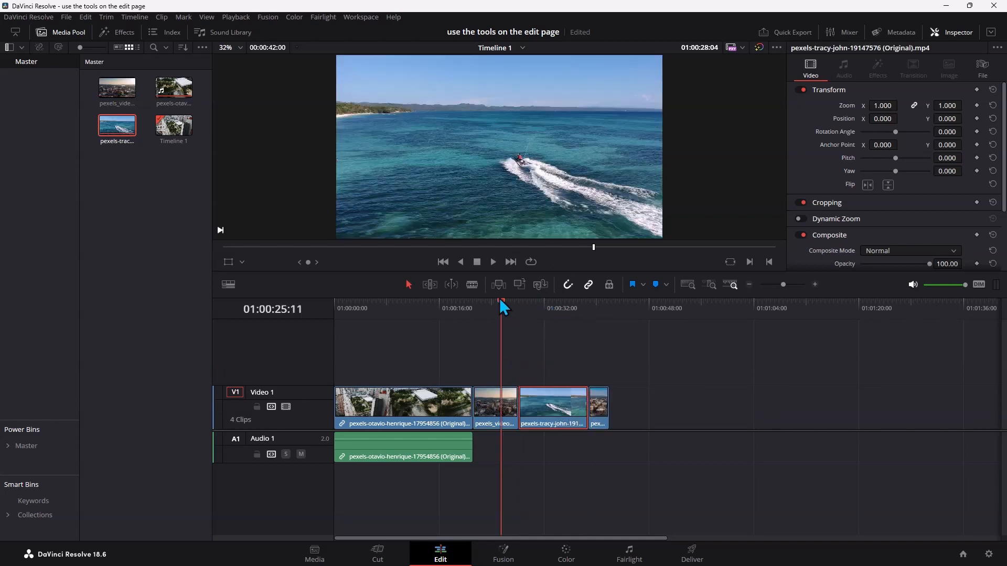
key("ctrl+z")
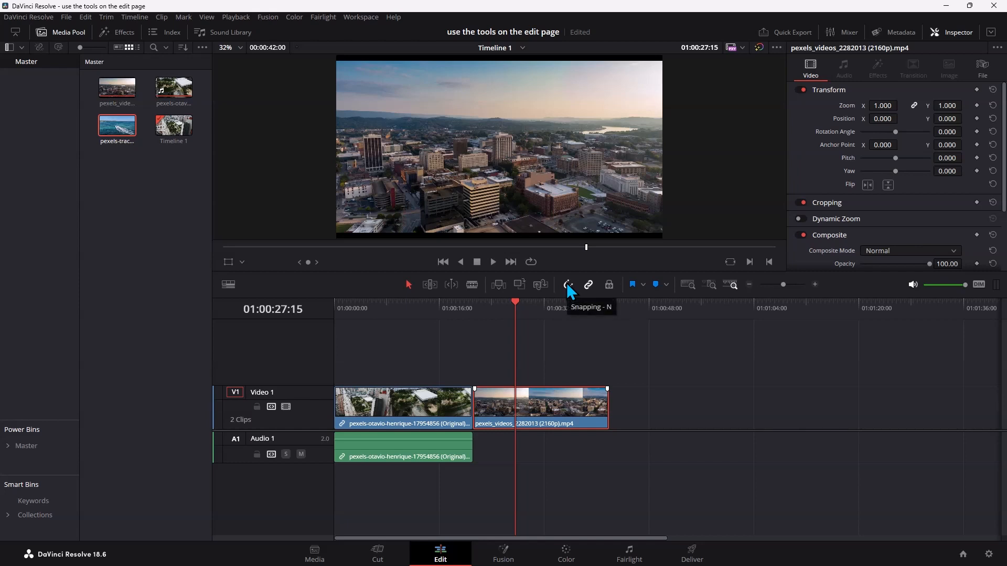
Step: Turn snapping off and back on, and switch to the Blade tool and back to the Selection tool
left_click(568, 285)
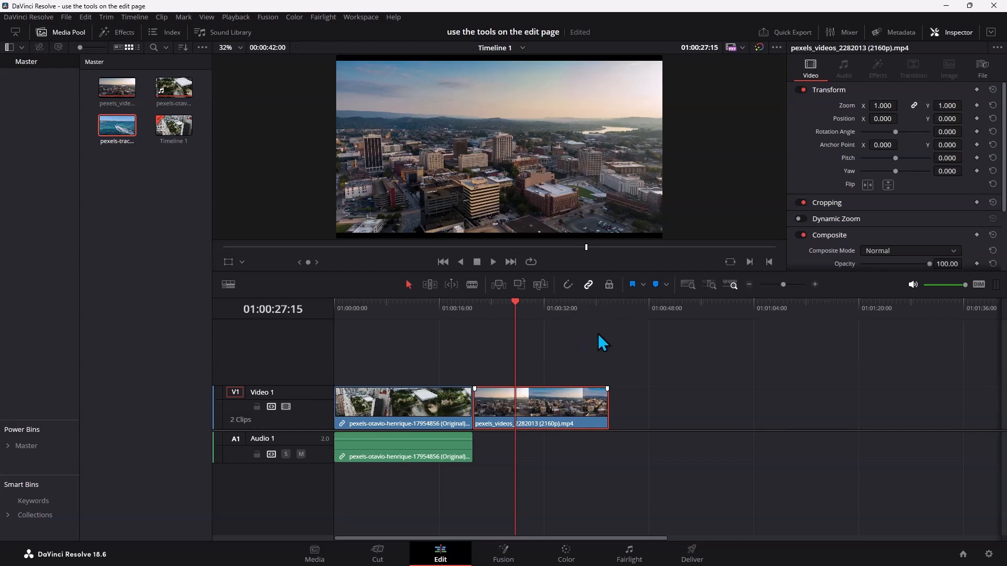
key("n")
left_click_drag(513, 417, 548, 407)
left_click(472, 284)
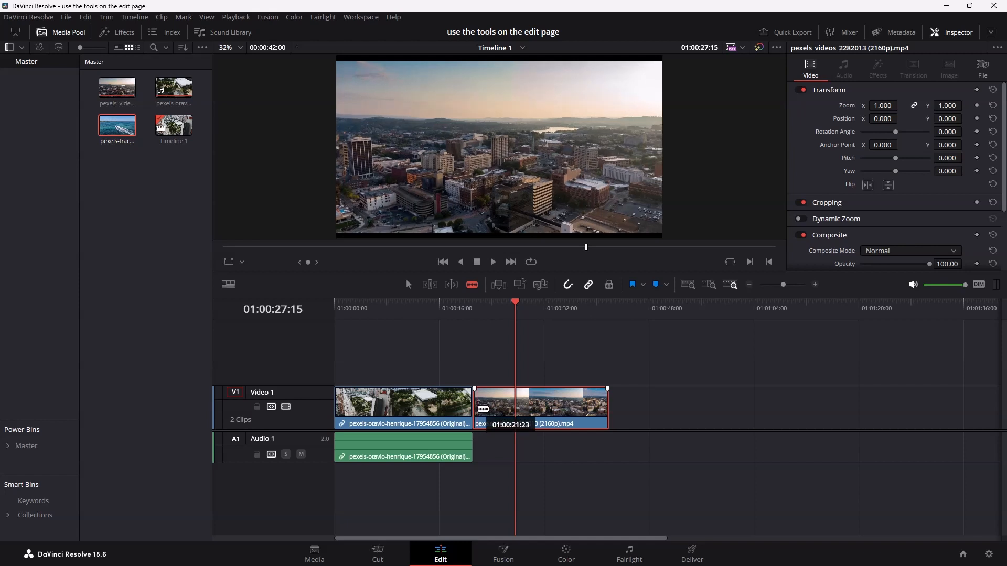
key("a")
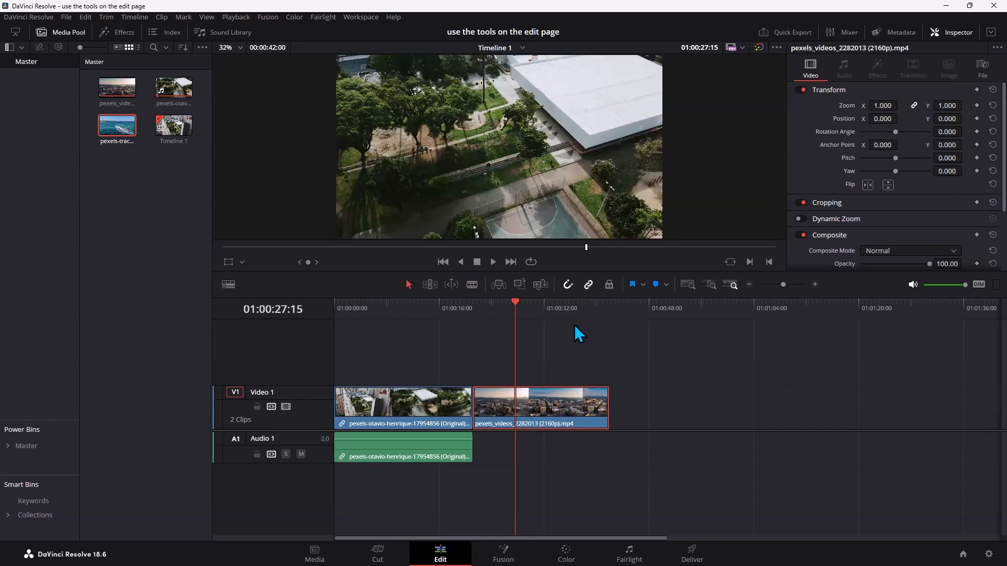
Step: Move the first clip with its linked audio up to Video 2, and return it to Video 1
key("ctrl+shift+l")
left_click(451, 443)
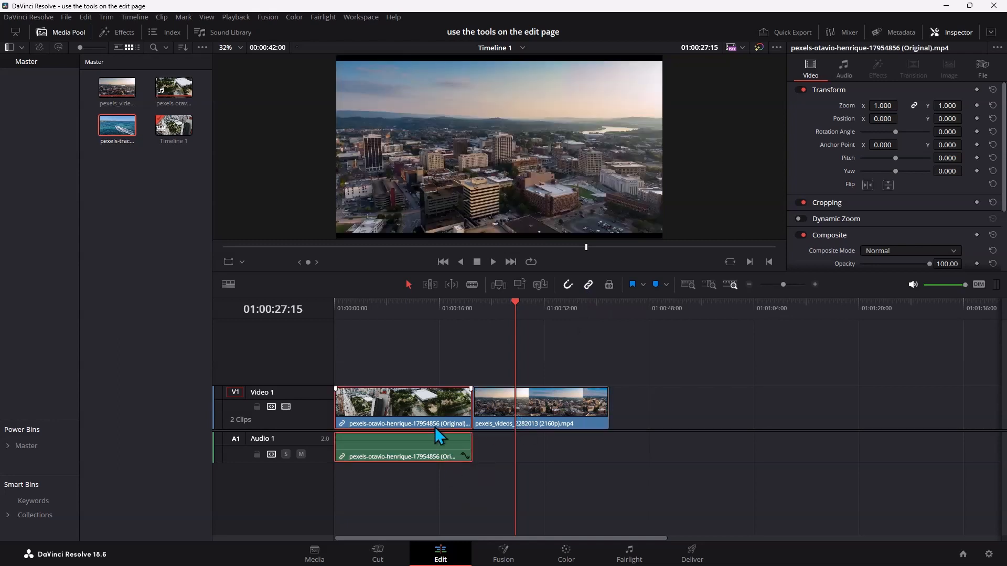
left_click_drag(429, 413, 429, 363)
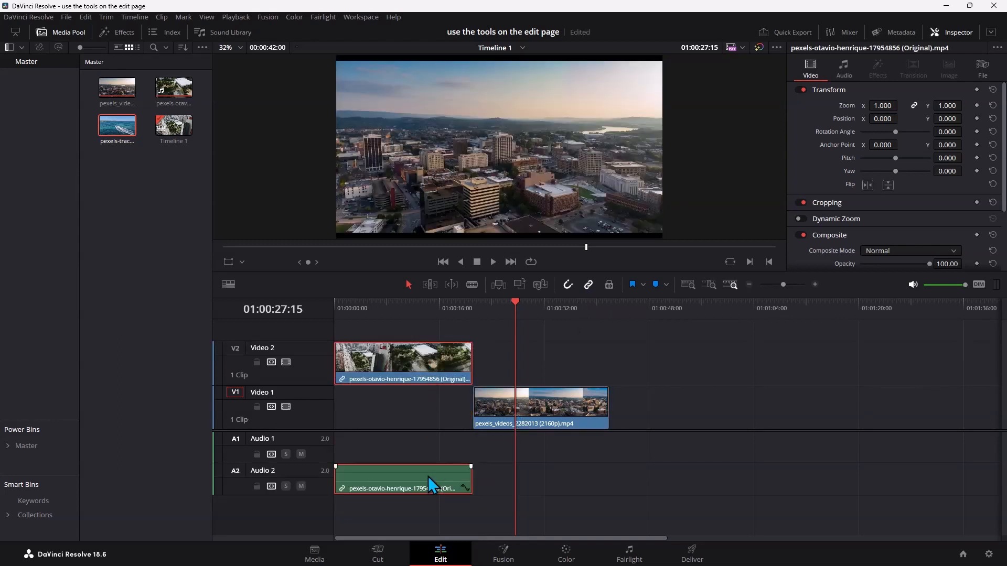
left_click_drag(425, 365, 418, 401)
left_click(792, 526)
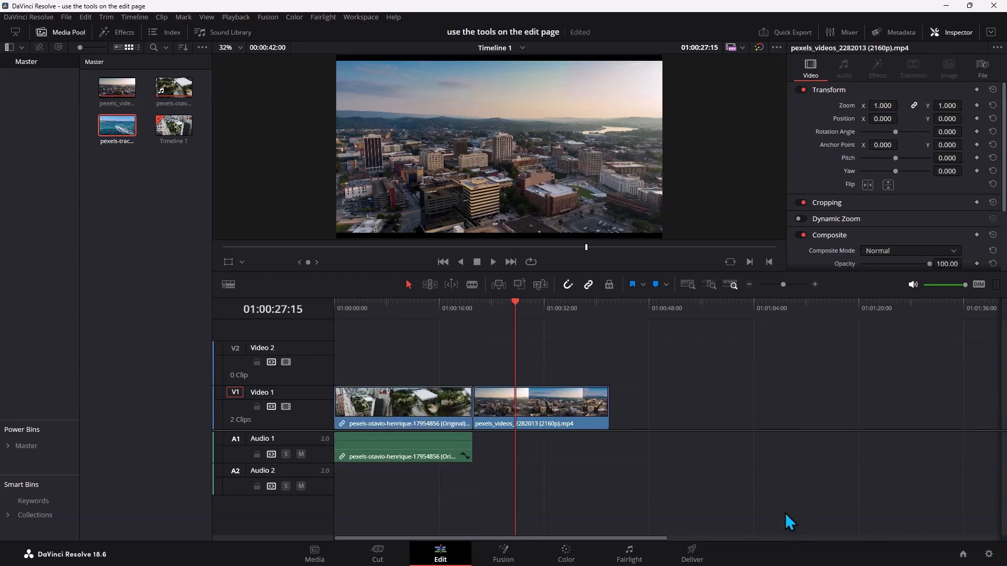
Step: Turn off Linked Selection and shift the first clip's audio about 06:10 later than its video on Audio 1
left_click(588, 284)
left_click_drag(420, 414, 996, 416)
left_click_drag(216, 366, 393, 404)
left_click_drag(404, 463, 488, 452)
Step: Open the first clip in the viewer and select it together with its offset audio
left_click(728, 435)
double_click(434, 391)
left_click(465, 457)
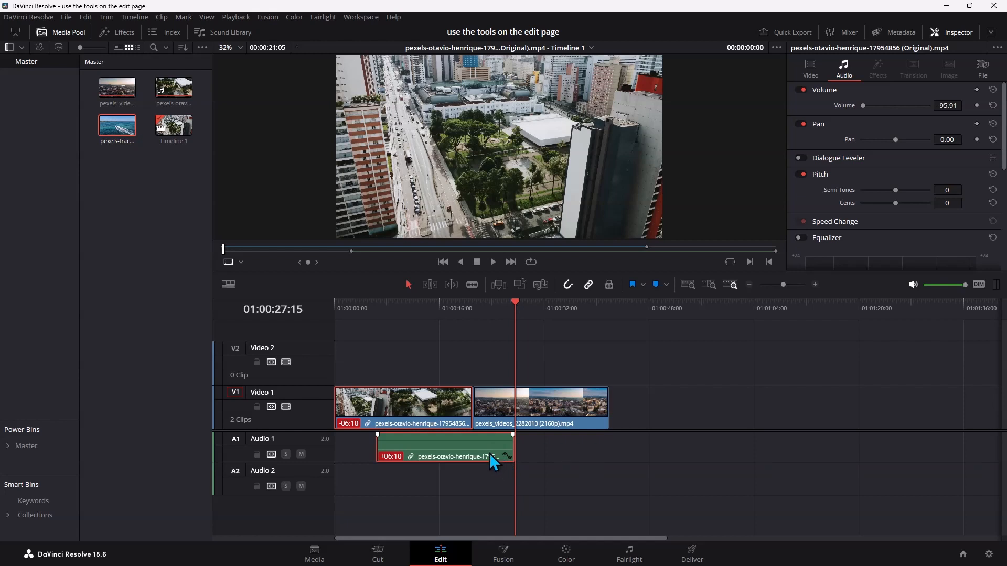
Step: With Linked Selection off, move the first clip's offset audio back into sync with its video on Audio 1
left_click(418, 448)
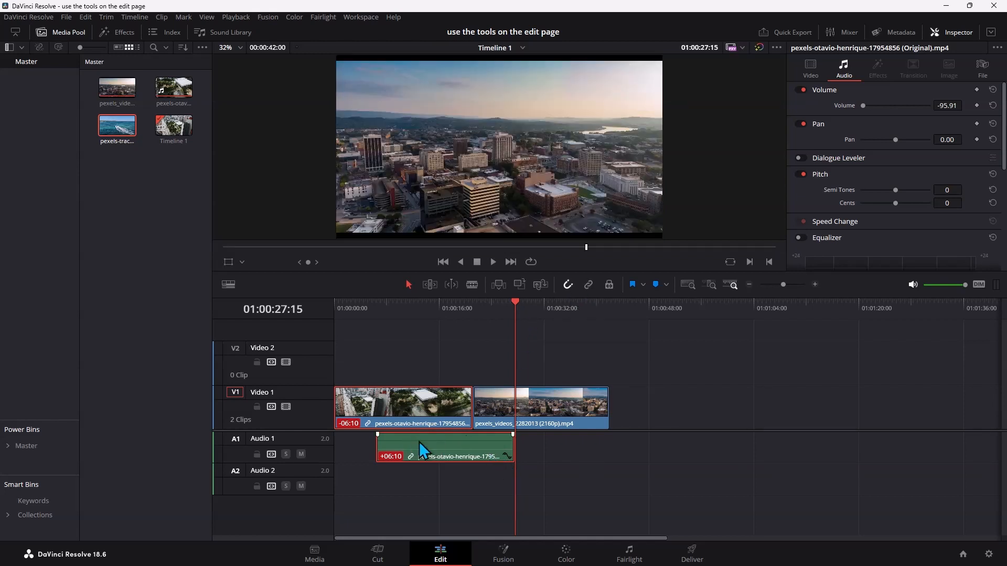
left_click(443, 309)
left_click_drag(466, 452, 419, 455)
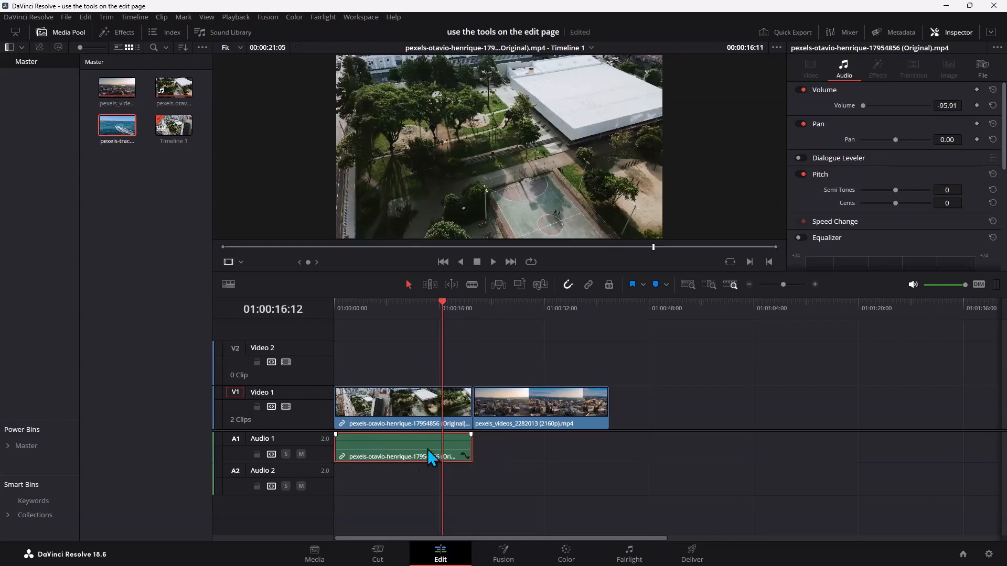
Step: Lock all video and audio tracks and try to select the clips on the timeline
left_click(611, 288)
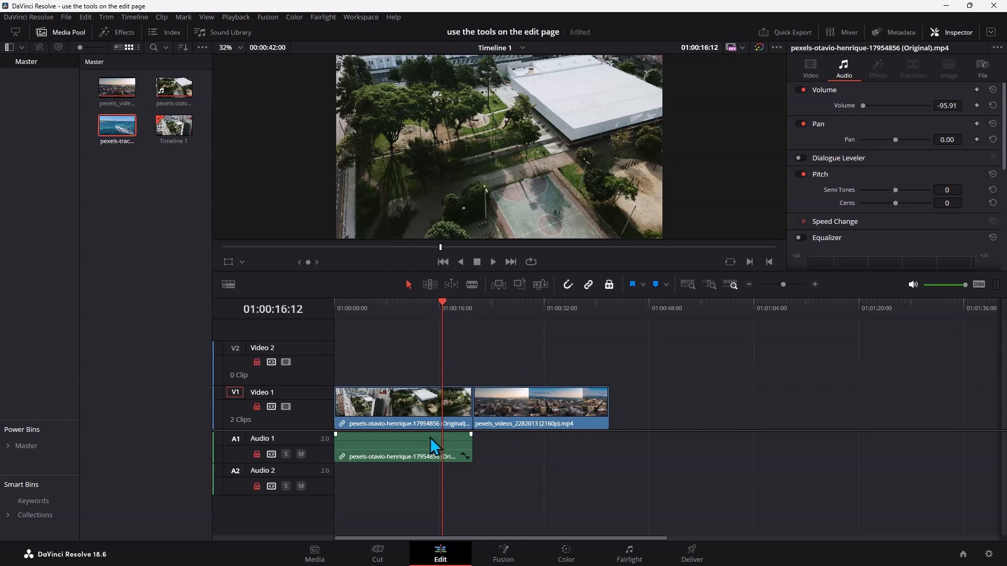
left_click(507, 405)
left_click_drag(328, 426, 543, 407)
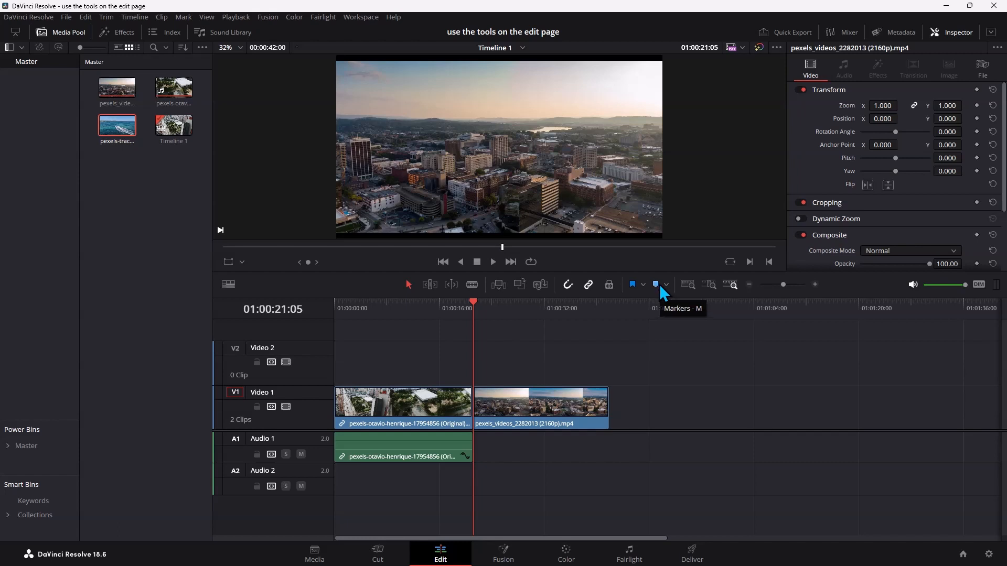
Step: Add a marker at the start of the timeline, named "hi" with the note "cheese"
left_click_drag(474, 305, 331, 293)
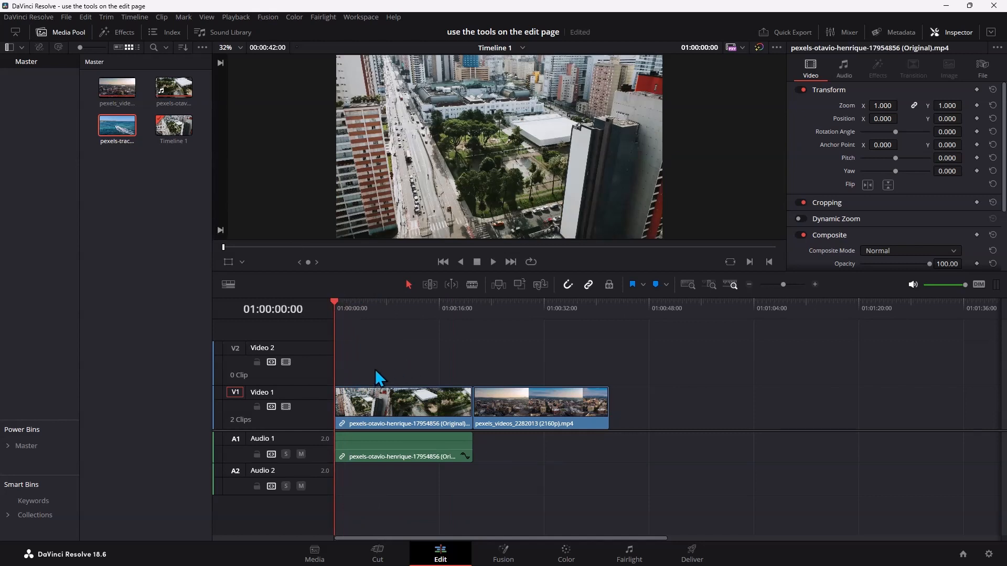
key("m")
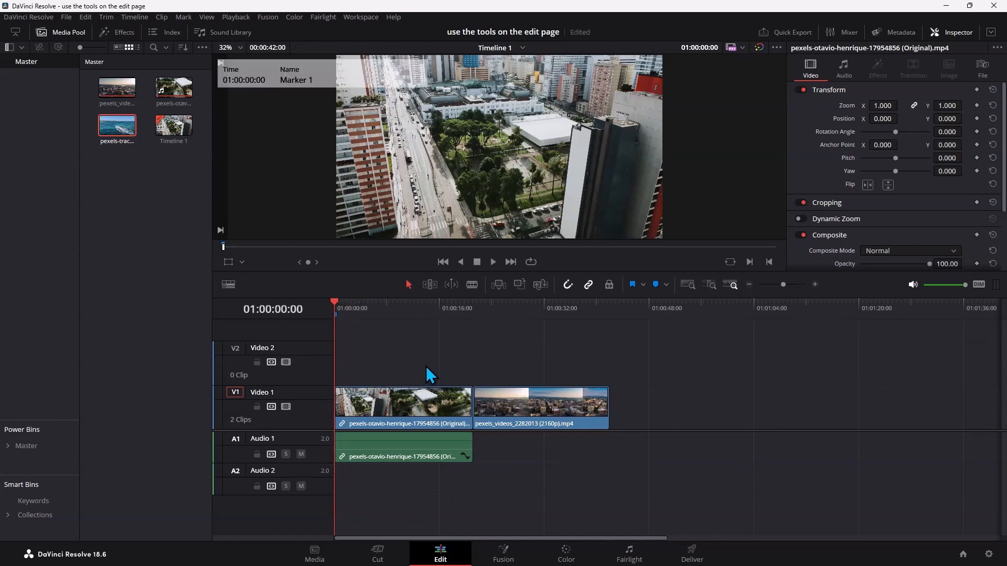
double_click(334, 315)
key("BackSpace")
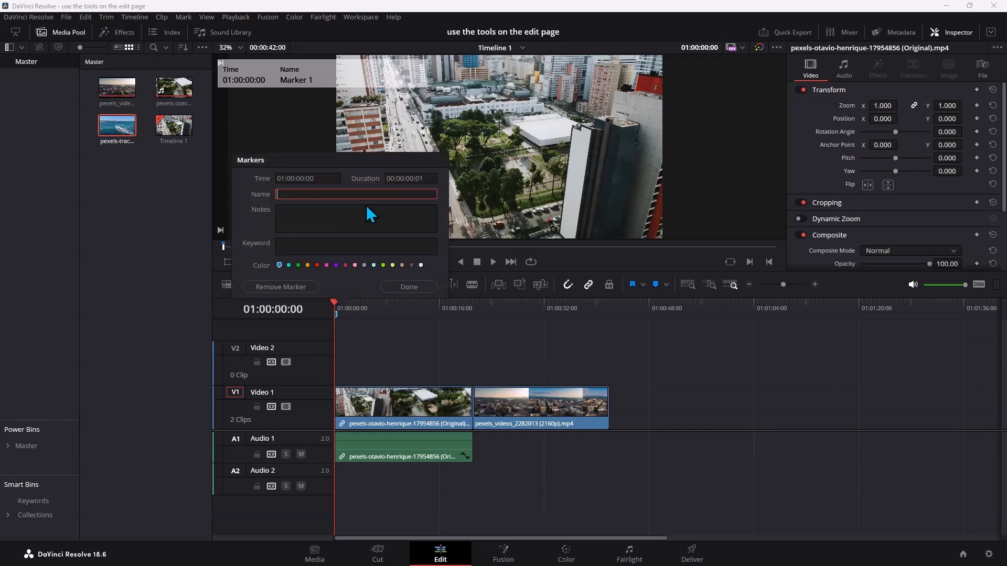
type("hi")
key("Tab")
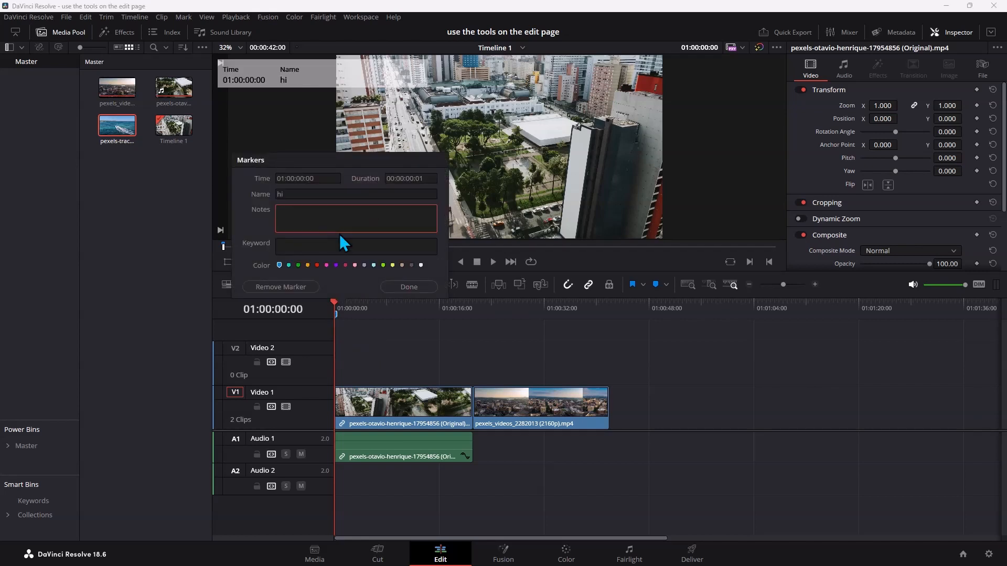
type("cheese")
key("Tab")
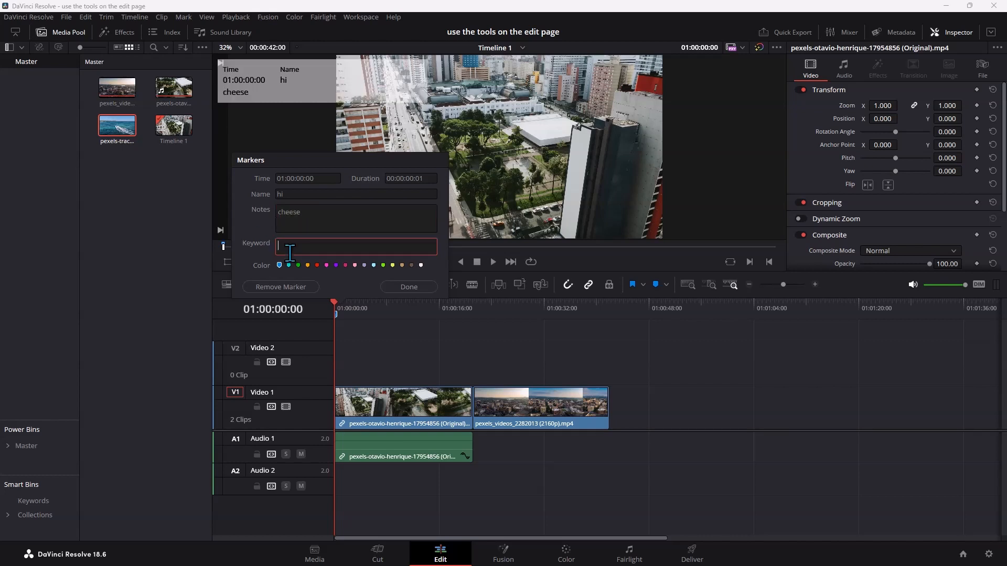
Step: Extend the marker to a duration of 00:00:42:00 so that it spans both clips
left_click(413, 177)
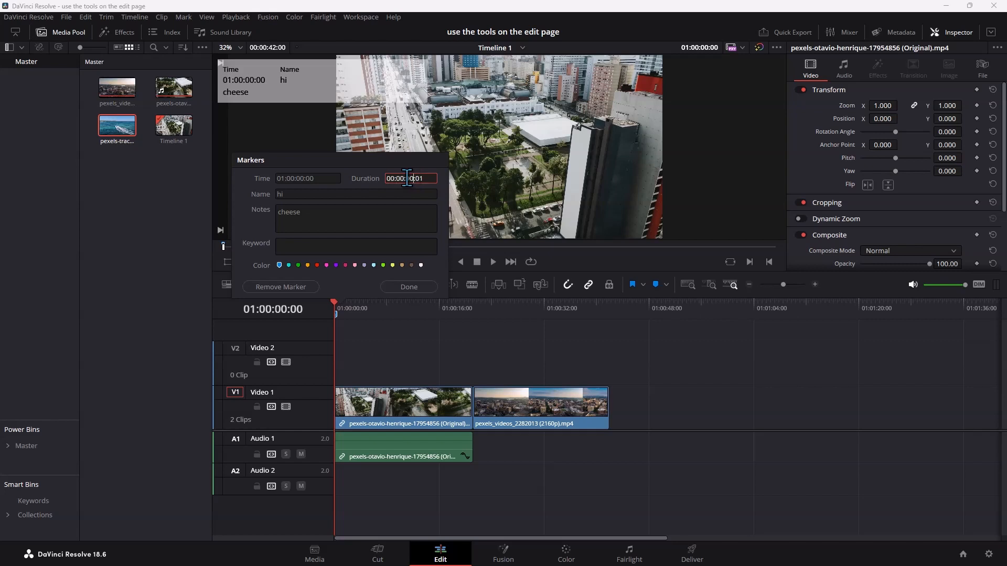
left_click(408, 286)
left_click_drag(337, 315, 615, 326)
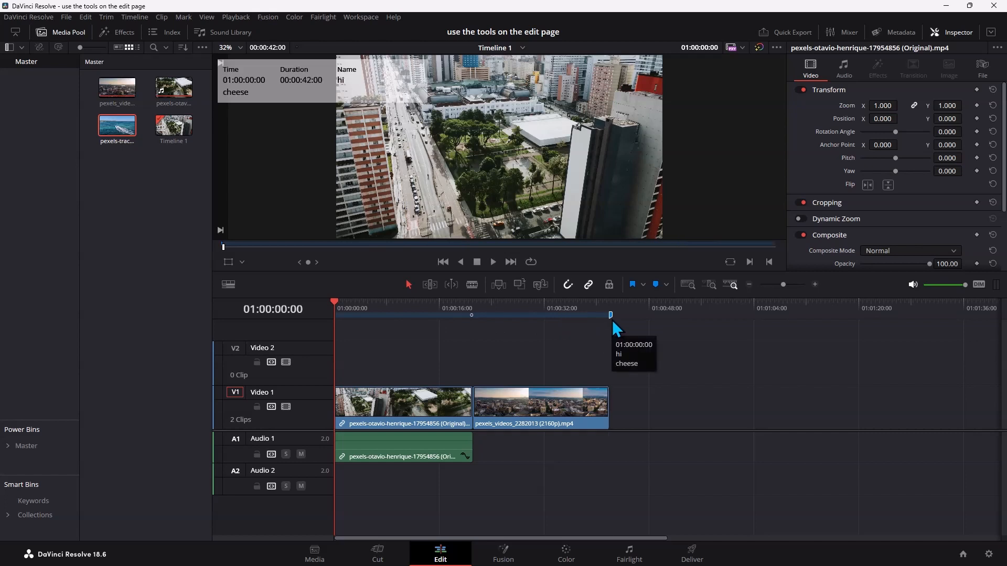
Step: Compare Full Extent Zoom with the playhead at the timeline's end, Detail Zoom at 01:00:28:24, and Custom Zoom
left_click(510, 262)
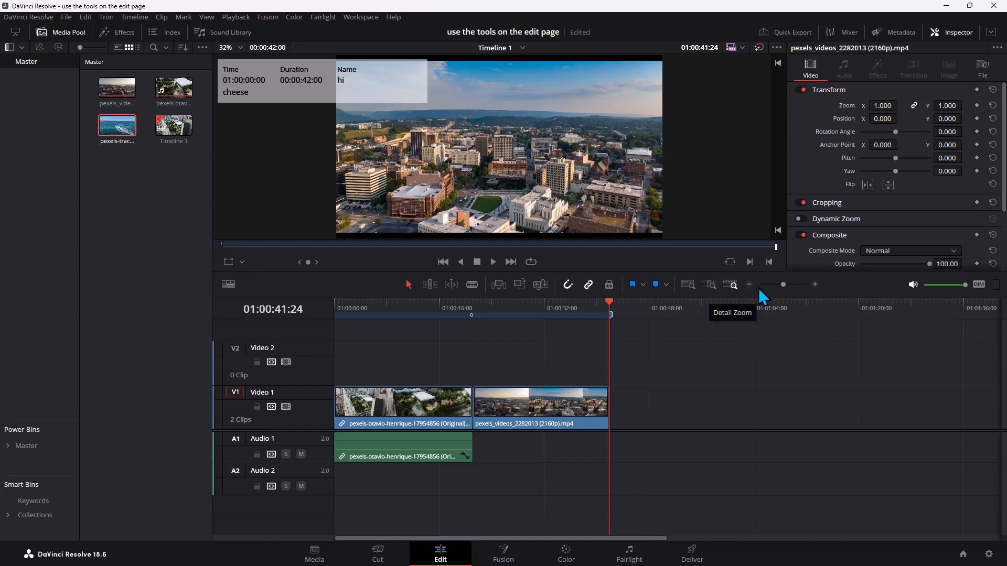
left_click(688, 288)
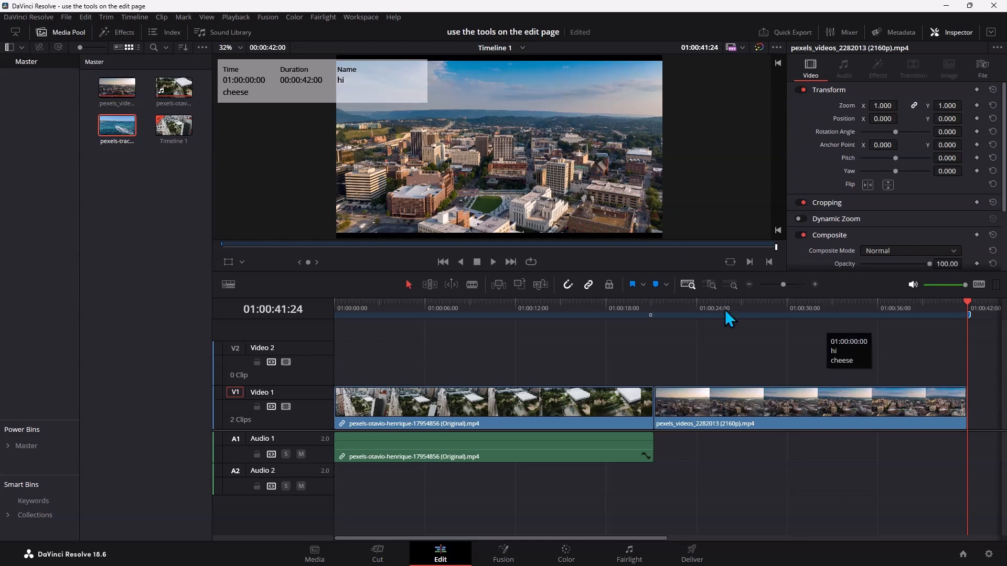
left_click(957, 304)
left_click_drag(955, 304, 785, 303)
left_click(710, 284)
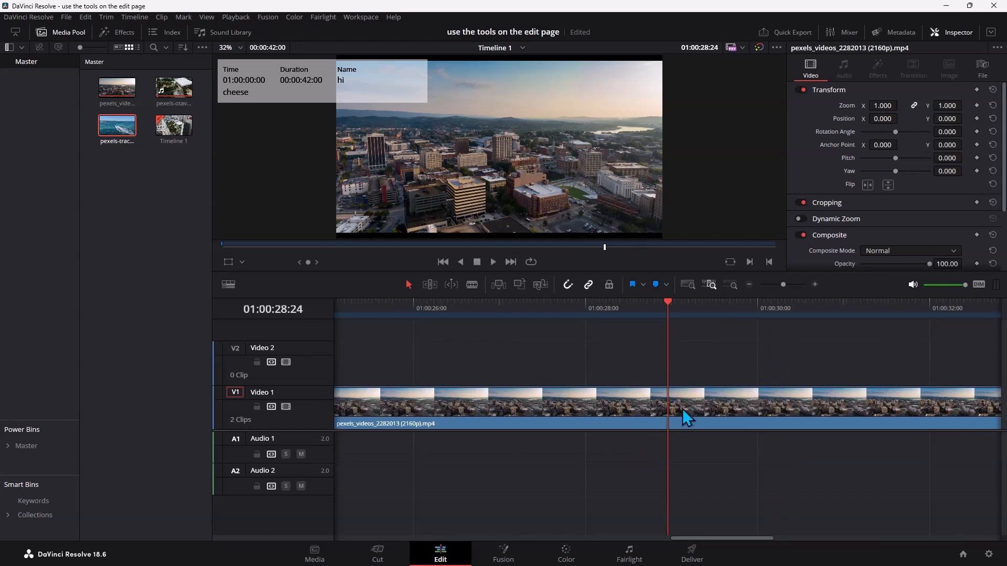
left_click(733, 285)
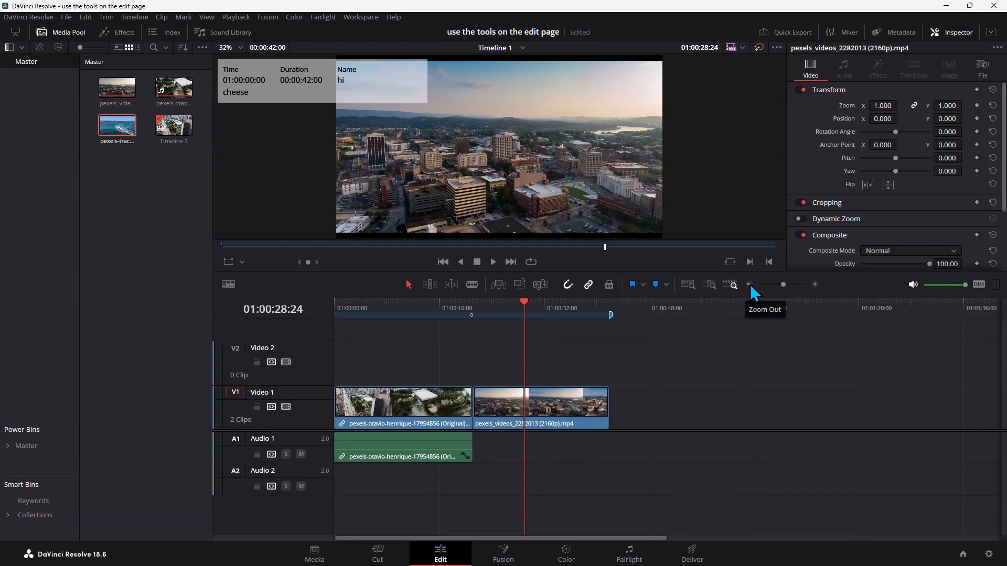
Step: Zoom the timeline in and out in increments and return it to the starting zoom level
left_click(814, 285)
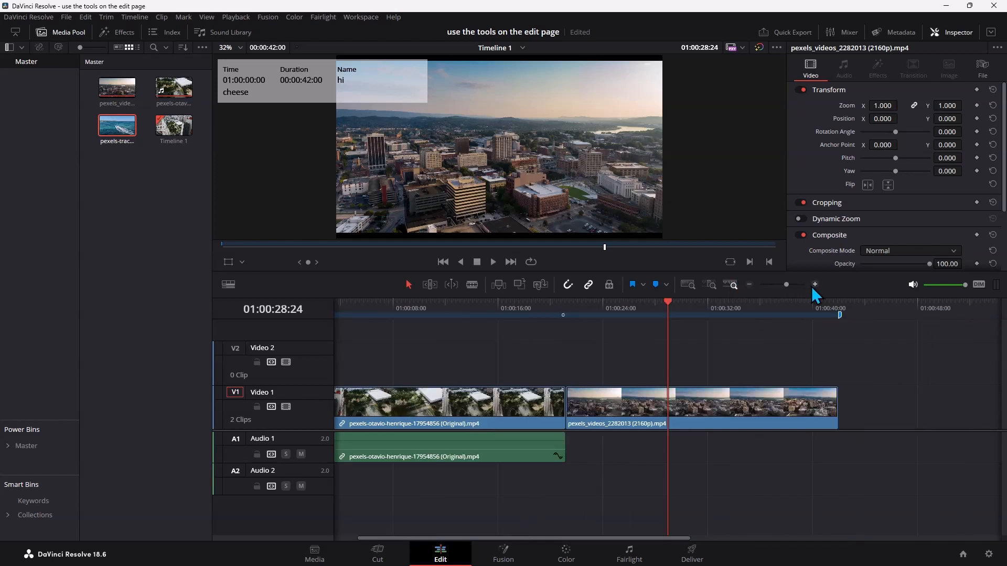
left_click(748, 285)
left_click(749, 285)
left_click(749, 285)
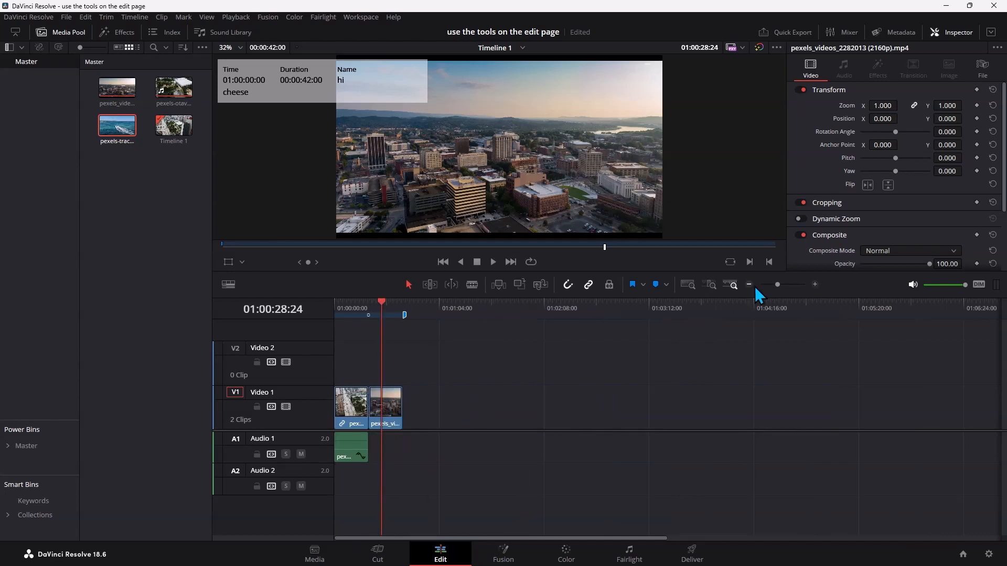
left_click(816, 285)
left_click(819, 284)
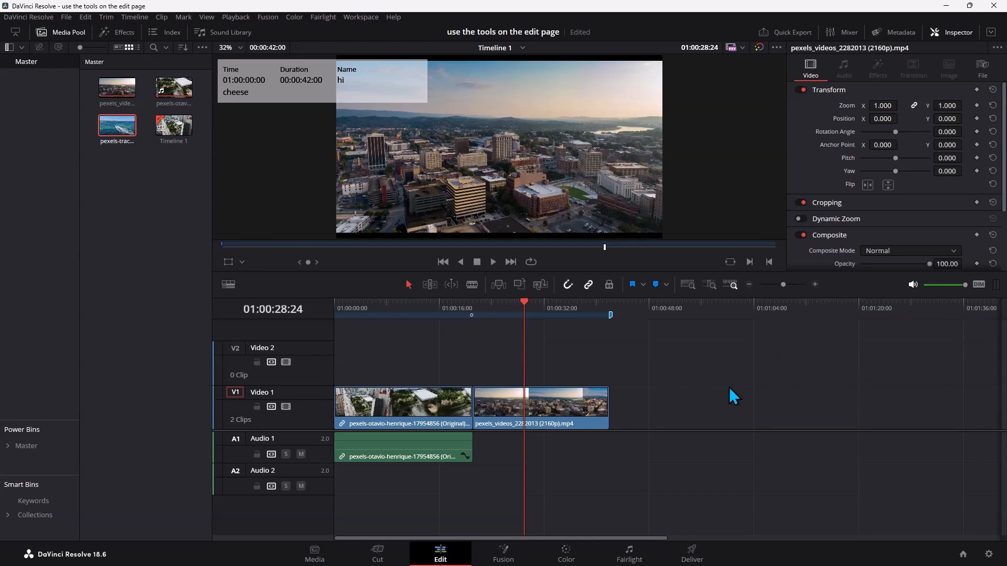
left_click(816, 287)
left_click(749, 285)
mouse_move(452, 244)
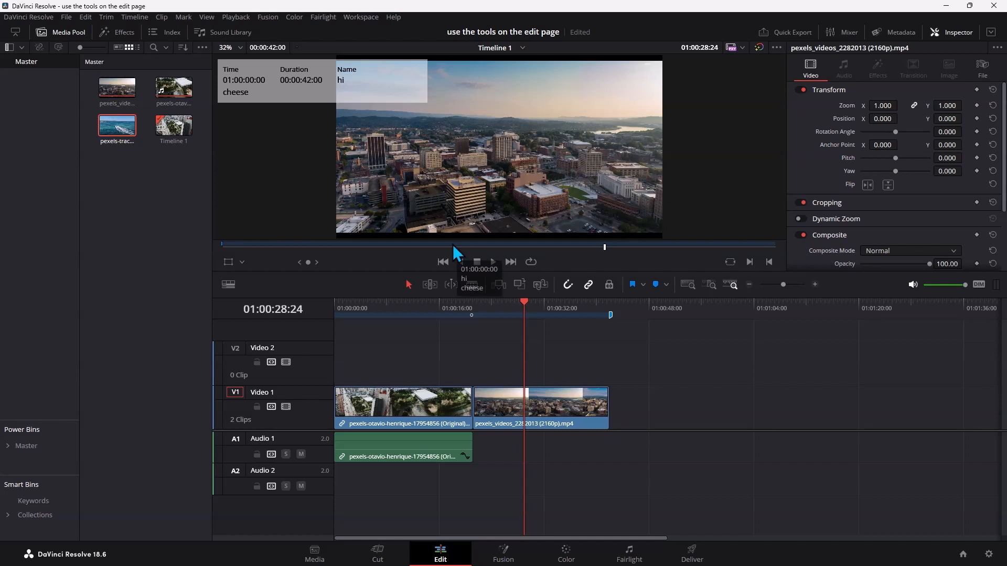